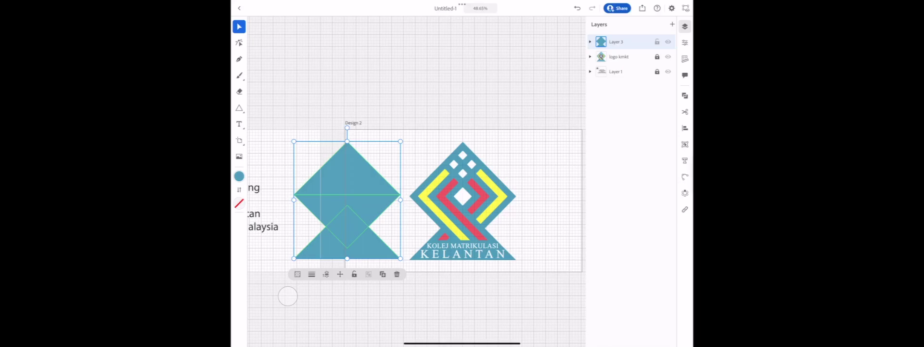
Drag the blue double-diamond shape up-left, off the Kolej Matrikulasi Kelantan logo and artboard.
{"action": "left_click_drag", "start_coordinate": [347, 222], "coordinate": [407, 221]}
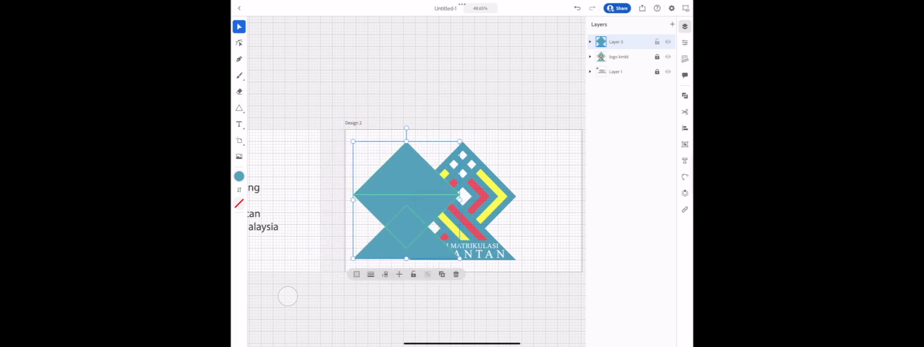
{"action": "left_click", "coordinate": [669, 4]}
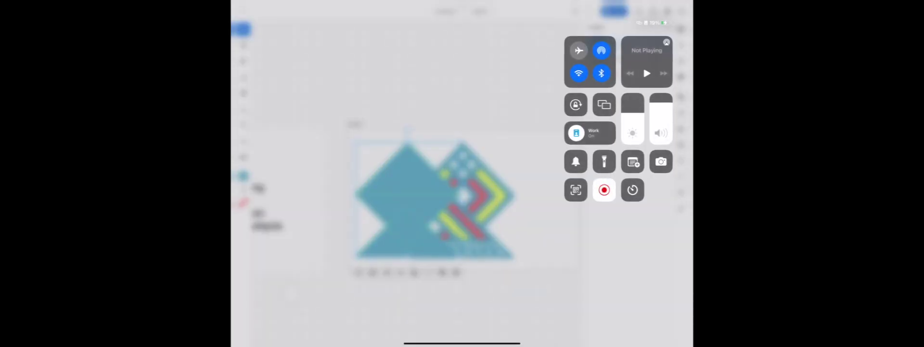
{"action": "left_click", "coordinate": [288, 295]}
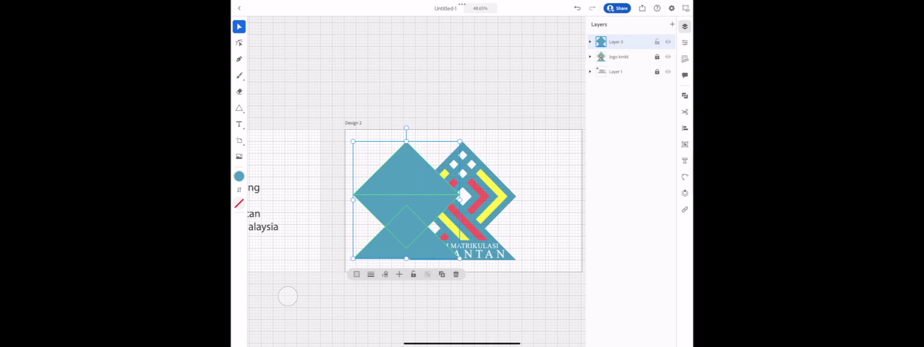
{"action": "scroll", "coordinate": [545, 269], "scroll_direction": "up", "scroll_amount": 3}
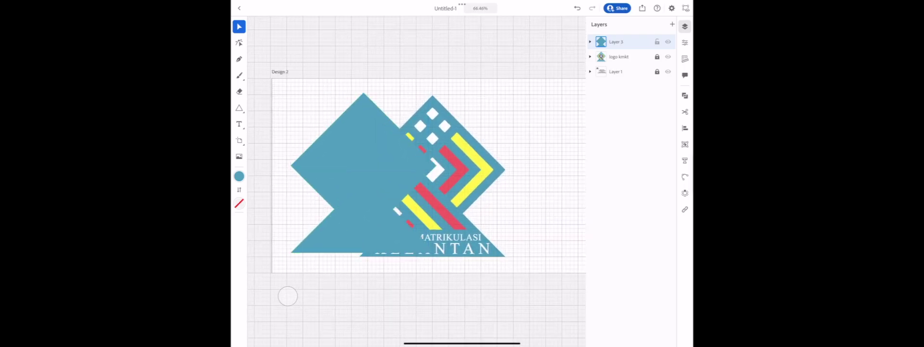
{"action": "mouse_move", "coordinate": [376, 183]}
{"action": "left_mouse_down"}
{"action": "mouse_move", "coordinate": [582, 182]}
{"action": "mouse_move", "coordinate": [336, 183]}
{"action": "left_mouse_up"}
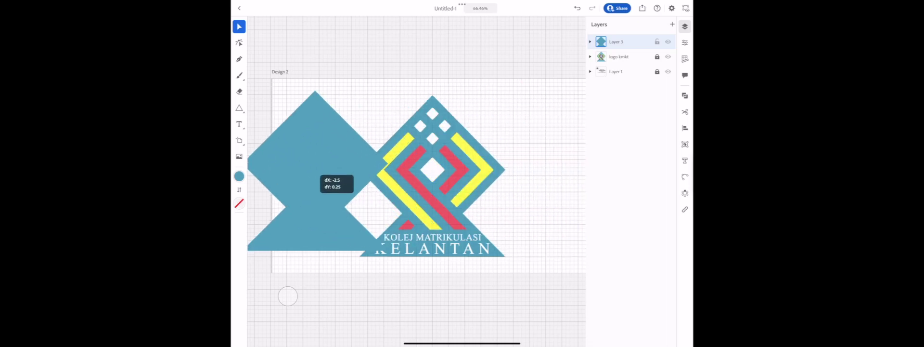
{"action": "scroll", "coordinate": [487, 253], "scroll_direction": "down", "scroll_amount": 3}
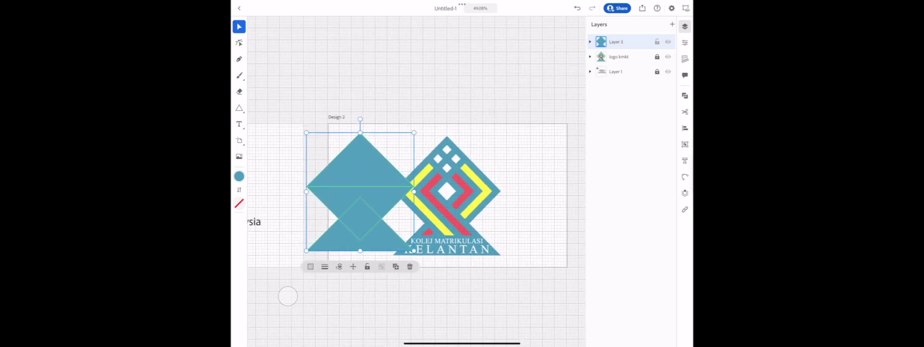
{"action": "left_click_drag", "start_coordinate": [390, 202], "coordinate": [339, 77]}
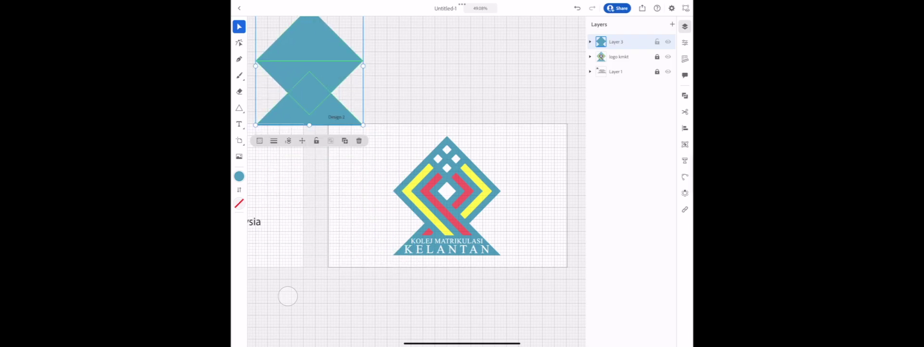
{"action": "scroll", "coordinate": [447, 193], "scroll_direction": "up", "scroll_amount": 5}
Draw a small white-filled square over the logo's top diamond.
{"action": "key", "text": "m"}
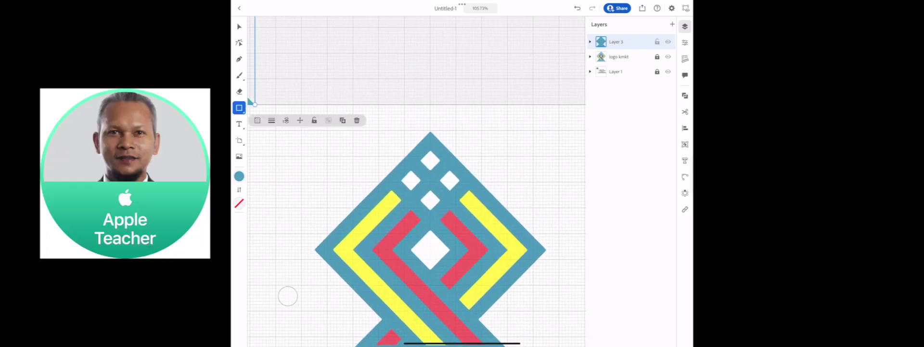
{"action": "scroll", "coordinate": [421, 216], "scroll_direction": "up", "scroll_amount": 3}
{"action": "left_click_drag", "start_coordinate": [407, 165], "coordinate": [431, 189]}
{"action": "left_click", "coordinate": [239, 176]}
{"action": "left_click", "coordinate": [264, 244]}
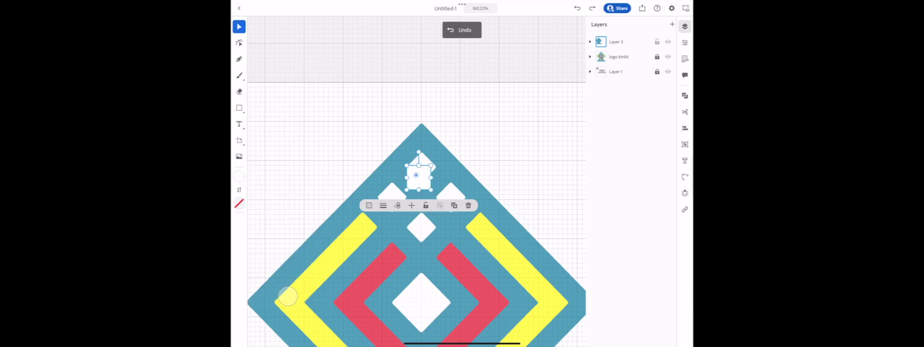
Resize and align the white diamond so it matches the logo's diamond.
{"action": "scroll", "coordinate": [288, 296], "scroll_direction": "down", "scroll_amount": 3}
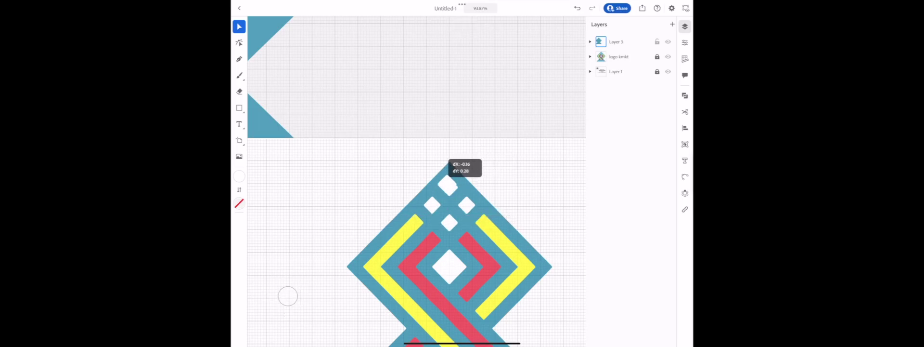
{"action": "scroll", "coordinate": [288, 296], "scroll_direction": "up", "scroll_amount": 5}
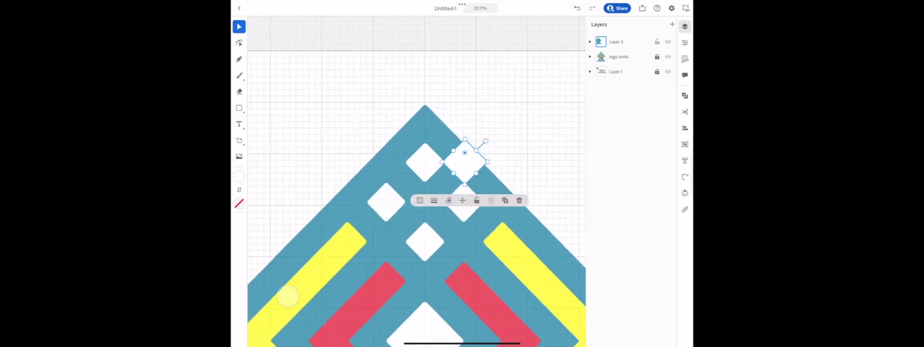
{"action": "left_click_drag", "start_coordinate": [465, 184], "coordinate": [465, 177]}
{"action": "scroll", "coordinate": [288, 296], "scroll_direction": "up", "scroll_amount": 5}
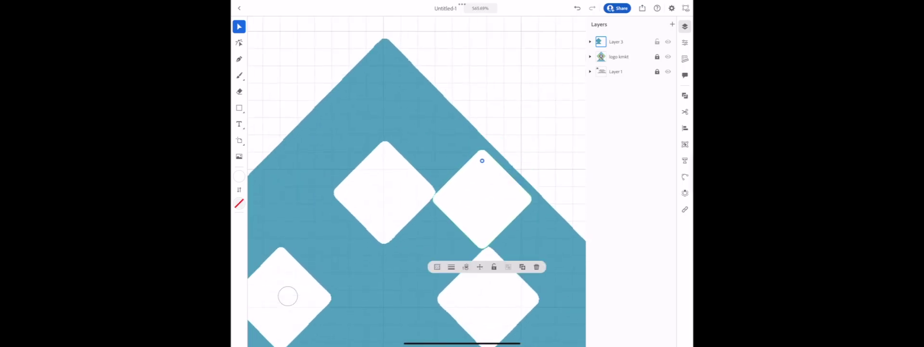
{"action": "left_click_drag", "start_coordinate": [482, 199], "coordinate": [385, 193]}
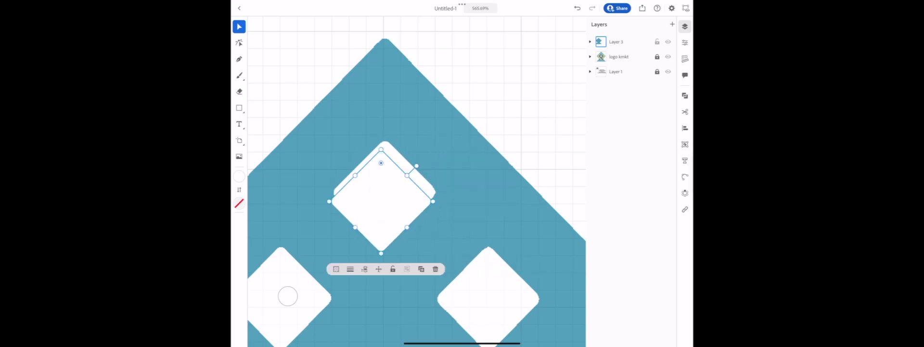
{"action": "left_click", "coordinate": [685, 58]}
{"action": "left_click", "coordinate": [239, 176]}
{"action": "left_click", "coordinate": [285, 246]}
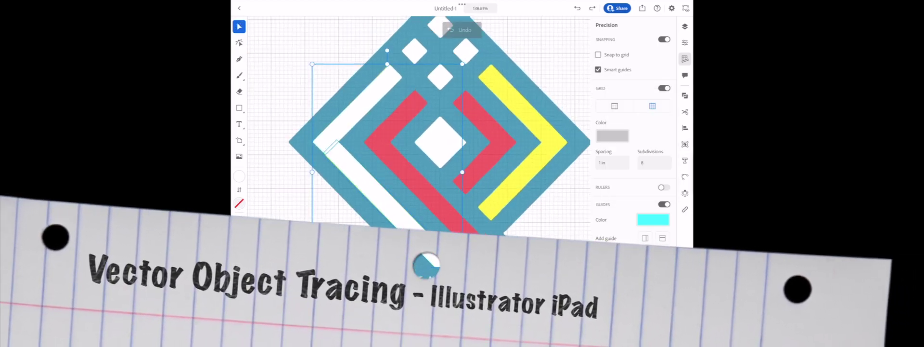
Combine the selected white shapes into a compound path before pen tracing.
{"action": "key", "text": "ctrl+8"}
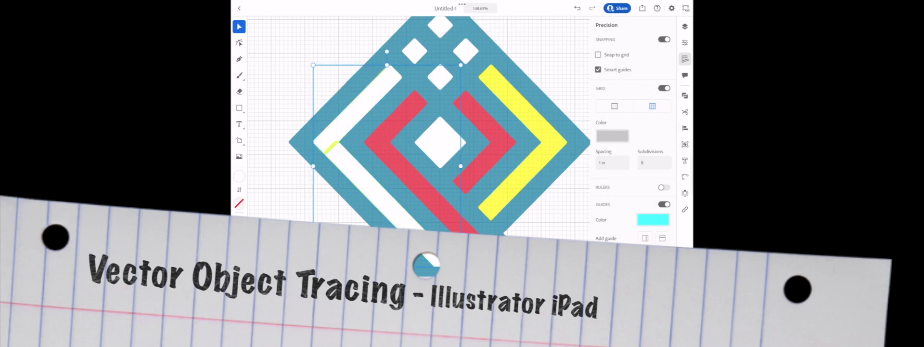
{"action": "left_click", "coordinate": [686, 143]}
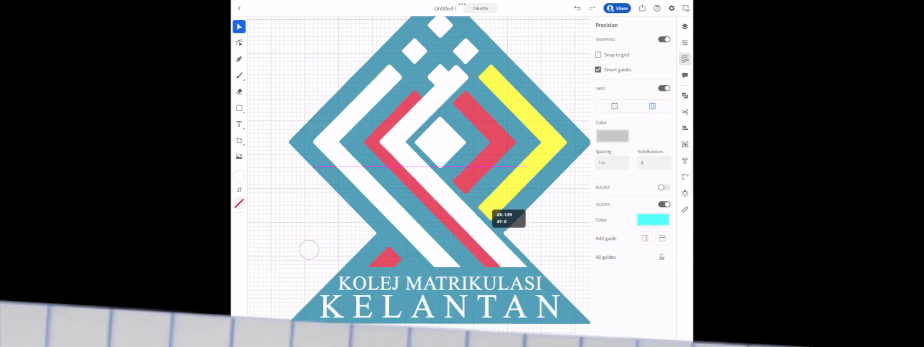
{"action": "scroll", "coordinate": [419, 145], "scroll_direction": "up", "scroll_amount": 3}
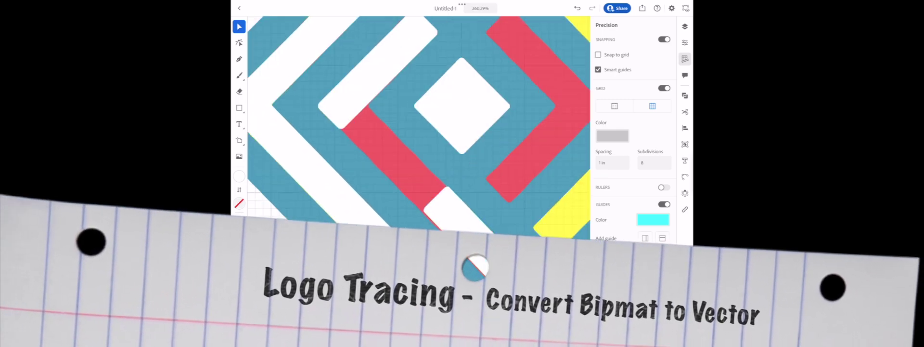
{"action": "scroll", "coordinate": [419, 125], "scroll_direction": "up", "scroll_amount": 5}
{"action": "key", "text": "p"}
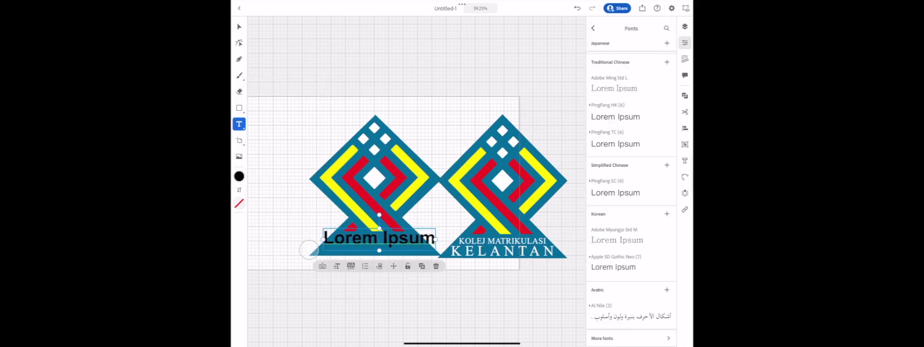
Set KOLEJ MATRIKULASI and KELANTAN in Times New Roman, sized and placed on the traced logo.
{"action": "type", "text": "timKOLE"}
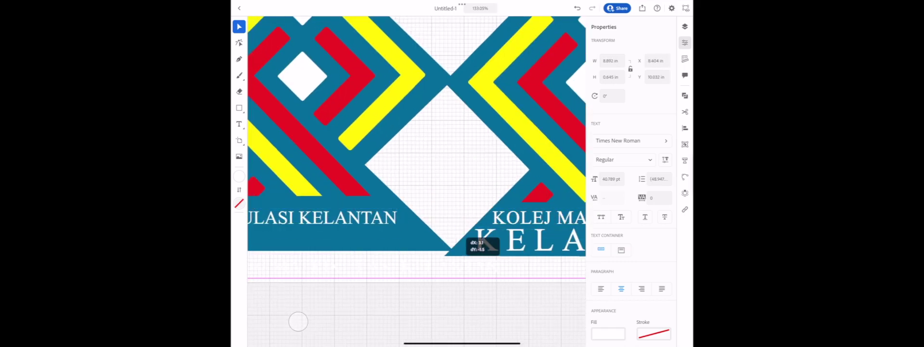
{"action": "type", "text": "KELANTAN"}
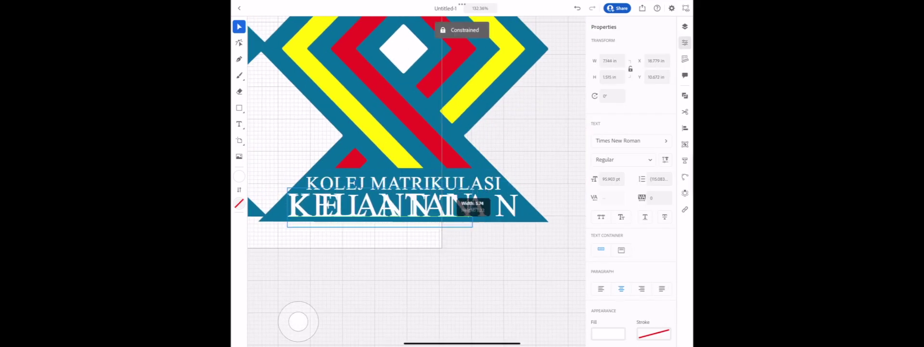
{"action": "left_click_drag", "start_coordinate": [473, 207], "coordinate": [462, 208]}
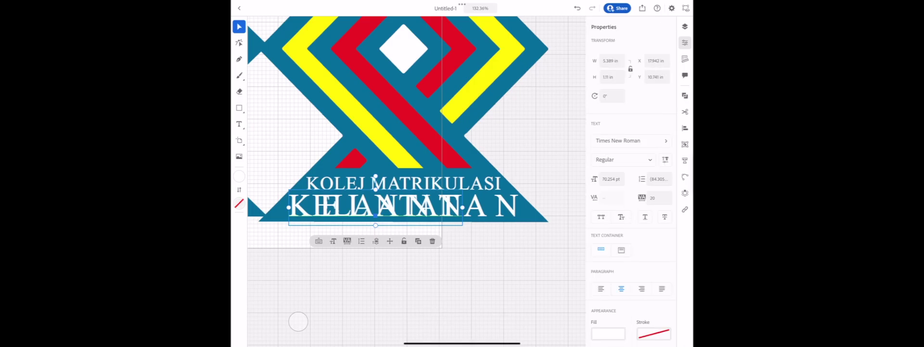
{"action": "scroll", "coordinate": [414, 145], "scroll_direction": "down", "scroll_amount": 5}
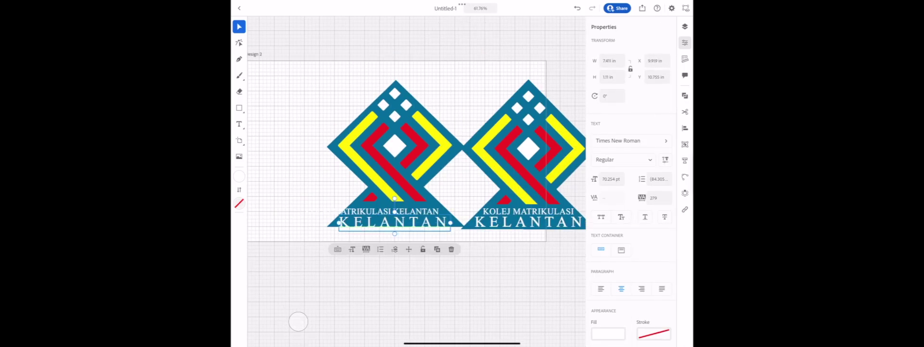
{"action": "left_click_drag", "start_coordinate": [393, 210], "coordinate": [530, 211]}
{"action": "left_click", "coordinate": [395, 221]}
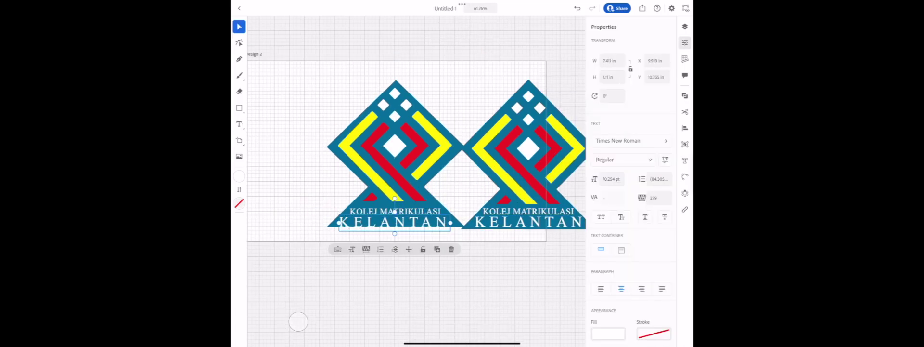
{"action": "left_click", "coordinate": [685, 26]}
Rename the layer to 'logo kmkt' and select the traced KMKT logo copy.
{"action": "type", "text": "jpeg"}
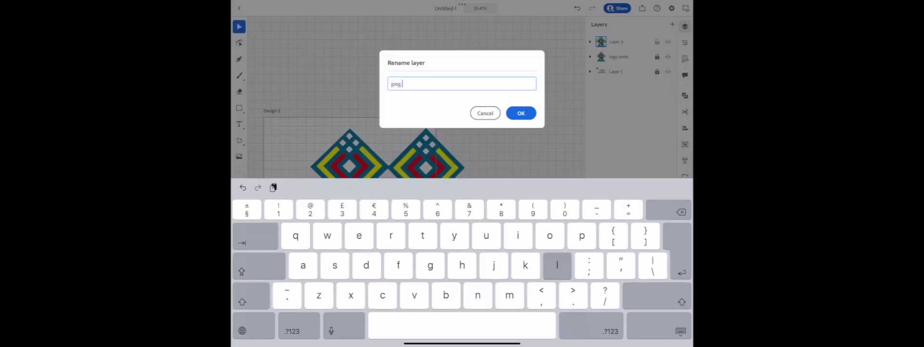
{"action": "type", "text": " kmkt"}
{"action": "key", "text": "Return"}
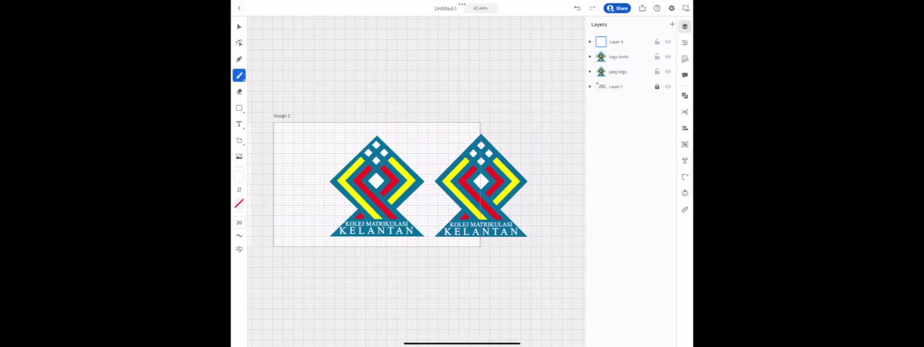
{"action": "left_click_drag", "start_coordinate": [347, 121], "coordinate": [463, 125]}
{"action": "left_click", "coordinate": [239, 75]}
{"action": "mouse_move", "coordinate": [282, 250]}
{"action": "left_mouse_down"}
{"action": "mouse_move", "coordinate": [434, 279]}
{"action": "mouse_move", "coordinate": [585, 269]}
{"action": "left_mouse_up"}
{"action": "left_click", "coordinate": [239, 27]}
{"action": "left_click", "coordinate": [482, 188]}
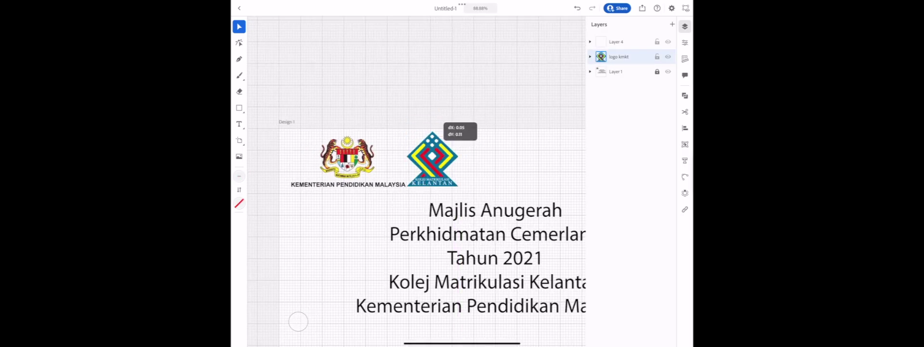
Move the KMKT logo to the top right of Design 1, opposite the ministry crest.
{"action": "left_click_drag", "start_coordinate": [474, 162], "coordinate": [477, 162]}
{"action": "left_click", "coordinate": [330, 161]}
{"action": "double_click", "coordinate": [404, 211]}
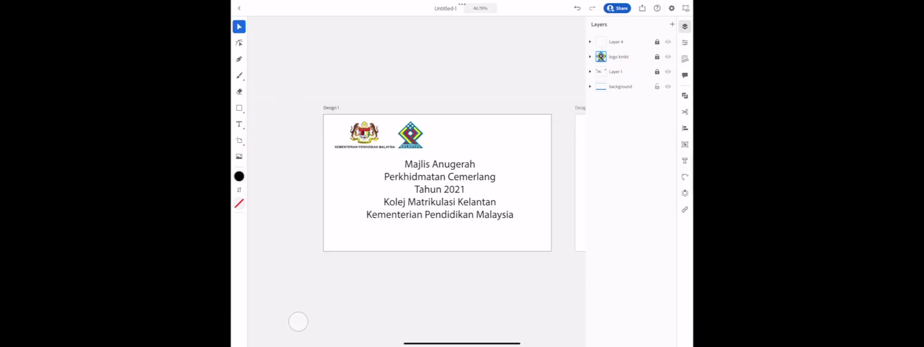
{"action": "key", "text": "ctrl+z"}
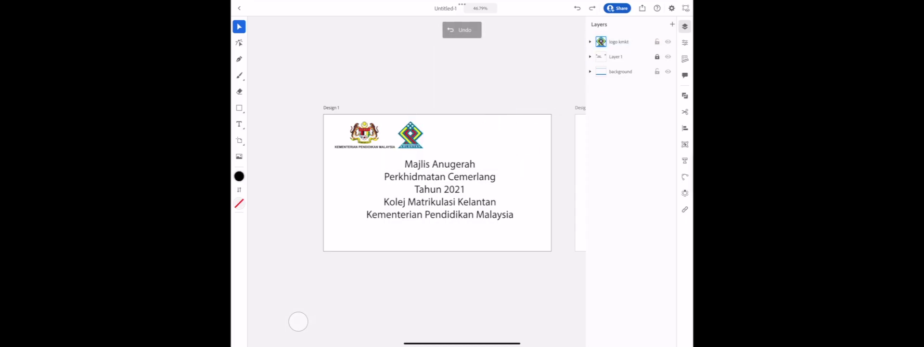
{"action": "mouse_move", "coordinate": [410, 232]}
{"action": "left_mouse_down"}
{"action": "mouse_move", "coordinate": [410, 135]}
{"action": "mouse_move", "coordinate": [516, 132]}
{"action": "left_mouse_up"}
{"action": "left_click", "coordinate": [410, 134]}
{"action": "scroll", "coordinate": [463, 193], "scroll_direction": "up", "scroll_amount": 5}
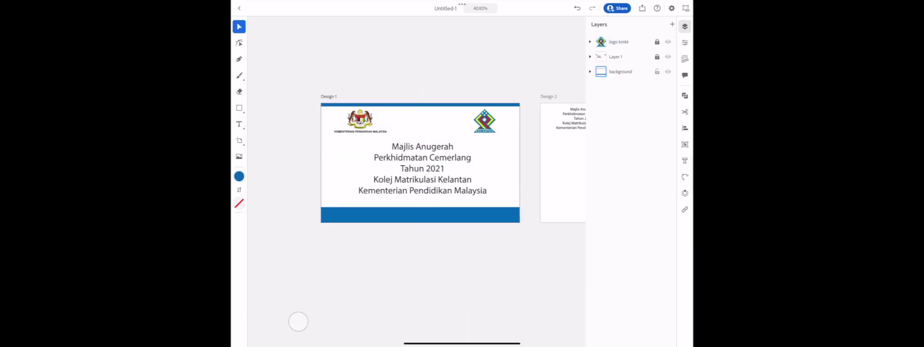
Add title text boxes and handwrite a script 'Majlis' with a calligraphic brush.
{"action": "left_click", "coordinate": [409, 79]}
{"action": "type", "text": "MAJLIS"}
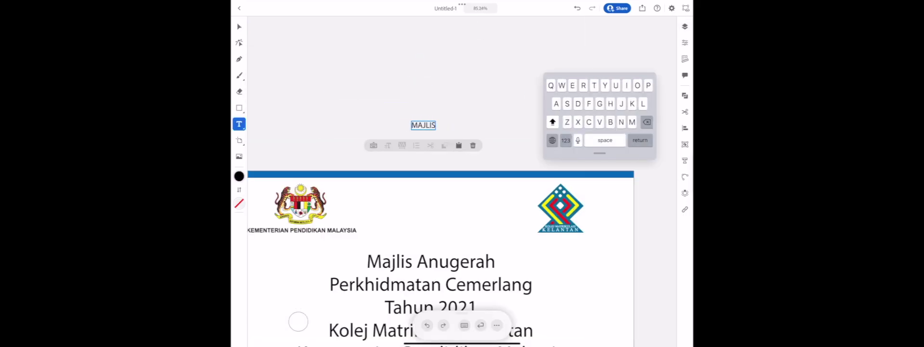
{"action": "left_click", "coordinate": [453, 68]}
{"action": "type", "text": "ANUGERAH PERKHIDMATAN"}
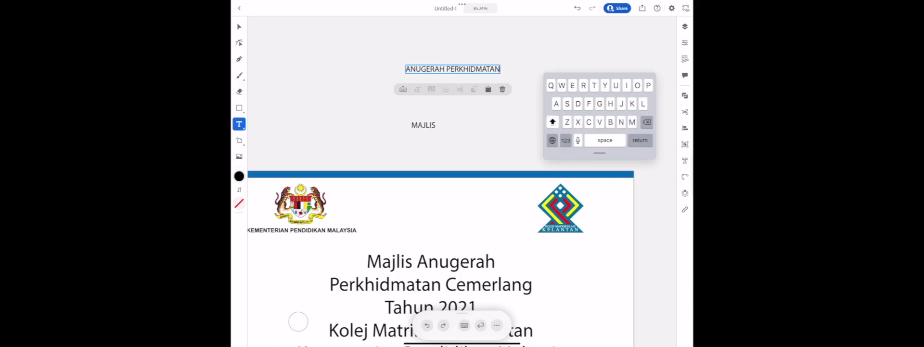
{"action": "left_click", "coordinate": [350, 51]}
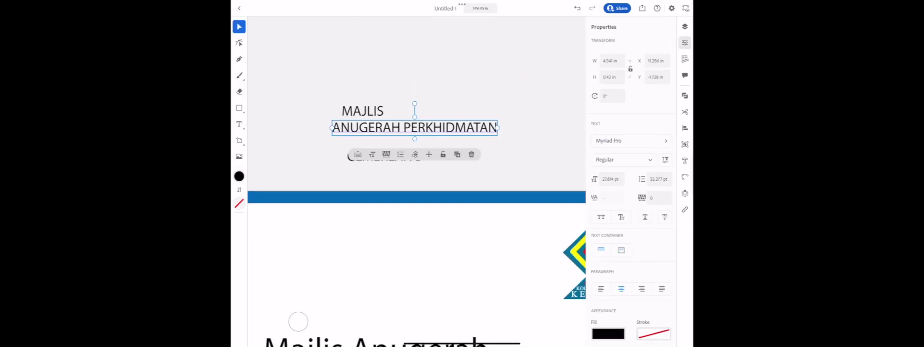
{"action": "type", "text": "times new"}
{"action": "left_click", "coordinate": [298, 321]}
{"action": "left_click", "coordinate": [239, 75]}
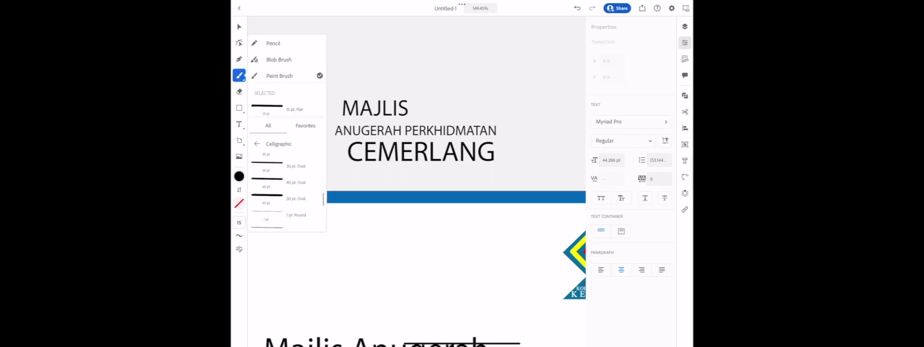
{"action": "left_click_drag", "start_coordinate": [414, 75], "coordinate": [484, 37]}
{"action": "left_click_drag", "start_coordinate": [278, 232], "coordinate": [492, 273]}
Shrink the script Majlis, place it above ANUGERAH, and adjust its stroke colour.
{"action": "left_click", "coordinate": [239, 26]}
{"action": "left_click", "coordinate": [337, 251]}
{"action": "mouse_move", "coordinate": [392, 238]}
{"action": "left_mouse_down"}
{"action": "mouse_move", "coordinate": [392, 55]}
{"action": "mouse_move", "coordinate": [388, 108]}
{"action": "left_mouse_up"}
{"action": "left_click", "coordinate": [240, 203]}
{"action": "left_click", "coordinate": [299, 321]}
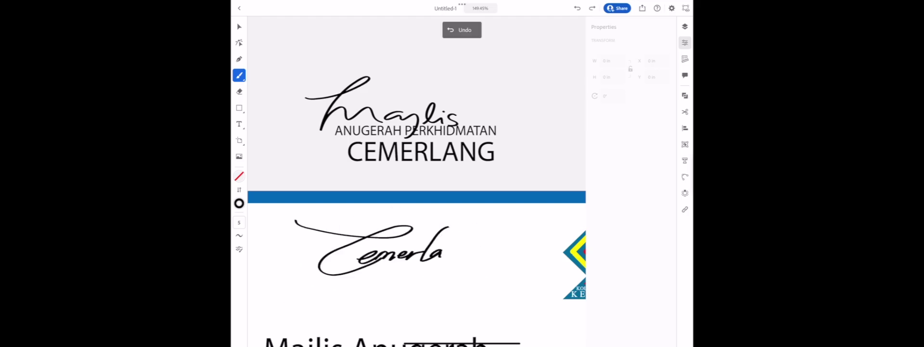
Discard a handwritten Cemerlang stroke and select the bold CEMERLANG text.
{"action": "mouse_move", "coordinate": [313, 111]}
{"action": "left_mouse_down"}
{"action": "mouse_move", "coordinate": [554, 250]}
{"action": "mouse_move", "coordinate": [475, 217]}
{"action": "left_mouse_up"}
{"action": "key", "text": "ctrl+z"}
{"action": "key", "text": "ctrl+z"}
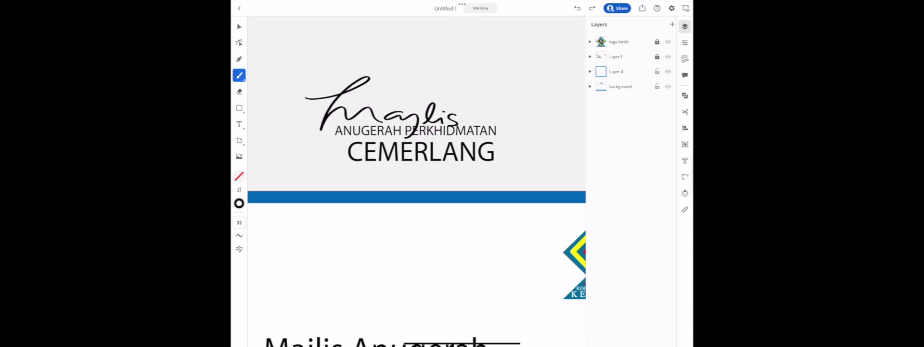
{"action": "left_click", "coordinate": [239, 26]}
{"action": "left_click", "coordinate": [422, 152]}
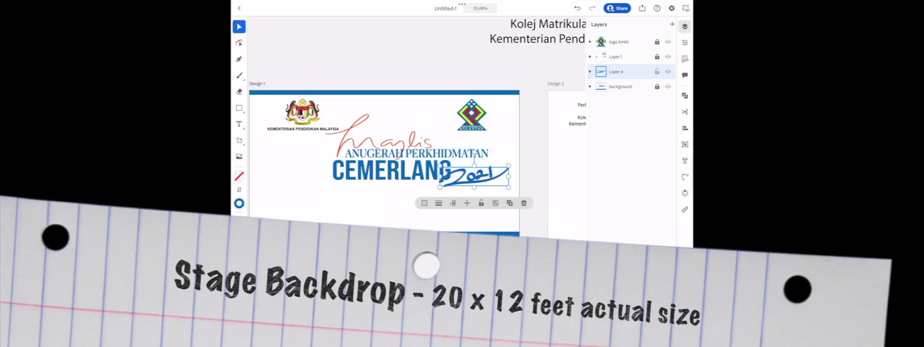
Make the script 2021 red and write extra 2021 copies beside and below it.
{"action": "left_click", "coordinate": [239, 203]}
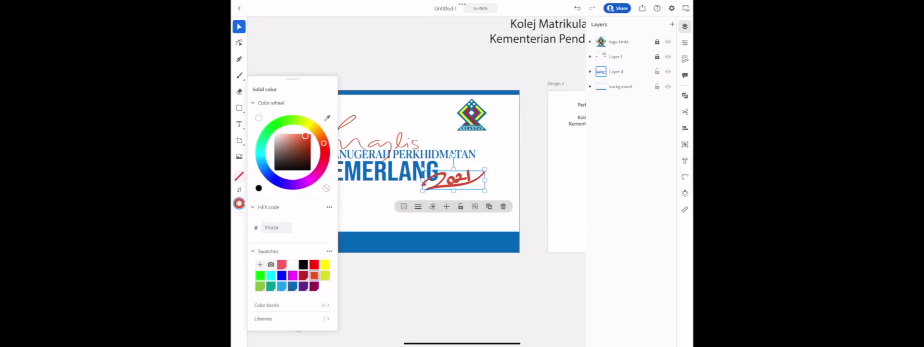
{"action": "left_click", "coordinate": [309, 265]}
{"action": "left_click", "coordinate": [298, 321]}
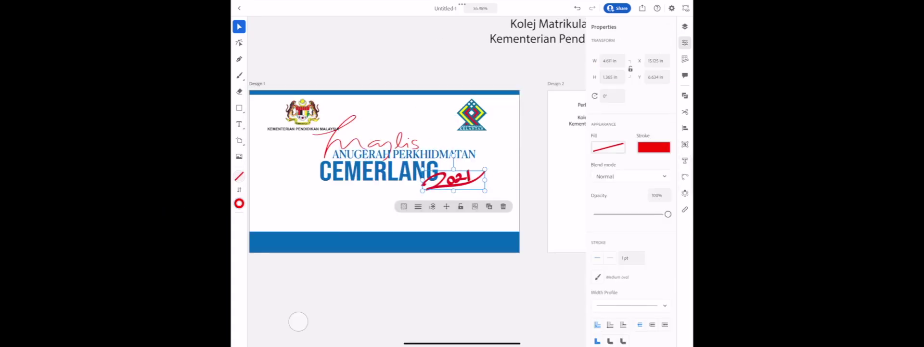
{"action": "left_click_drag", "start_coordinate": [347, 168], "coordinate": [446, 178]}
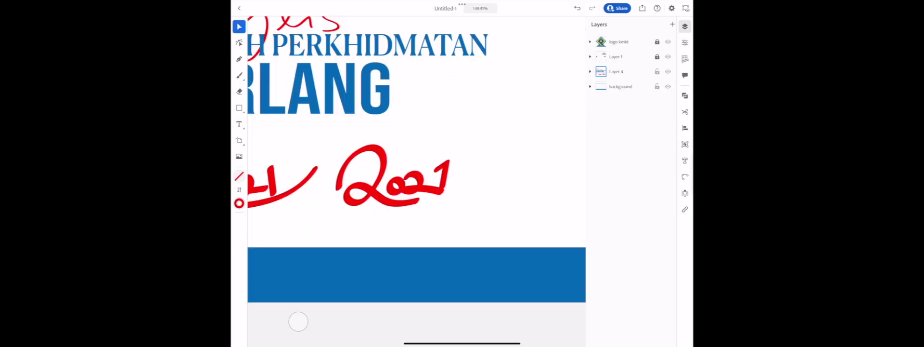
{"action": "left_click_drag", "start_coordinate": [347, 193], "coordinate": [407, 221]}
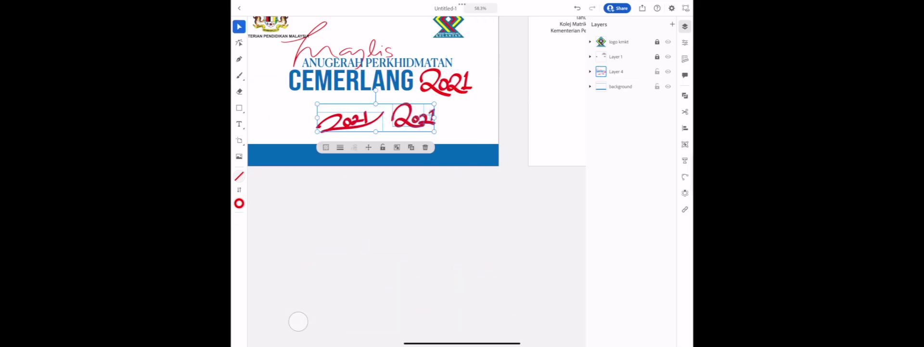
Remove the extra 2021 copies, restoring the blue background with white title text.
{"action": "scroll", "coordinate": [373, 144], "scroll_direction": "down", "scroll_amount": 3}
{"action": "key", "text": "ctrl+z"}
{"action": "key", "text": "ctrl+z"}
{"action": "key", "text": "ctrl+shift+z"}
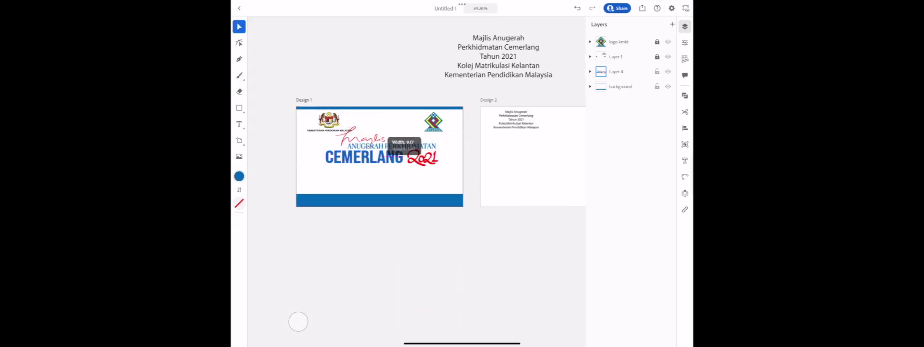
{"action": "key", "text": "ctrl+shift+z"}
{"action": "key", "text": "ctrl+shift+z"}
{"action": "key", "text": "ctrl+shift+z"}
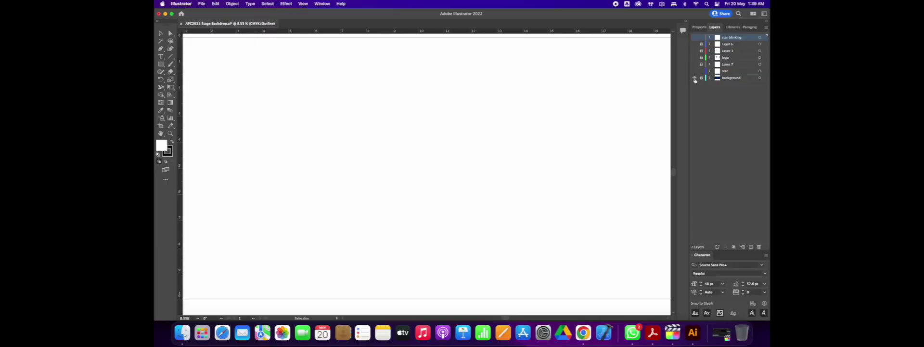
Turn on the blue background, stars, bokeh circles and logo layers, then zoom to the crest.
{"action": "left_click", "coordinate": [695, 78]}
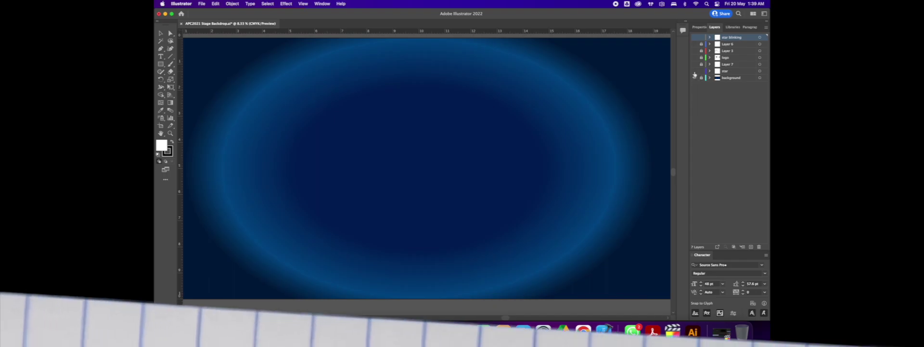
{"action": "left_click", "coordinate": [695, 71]}
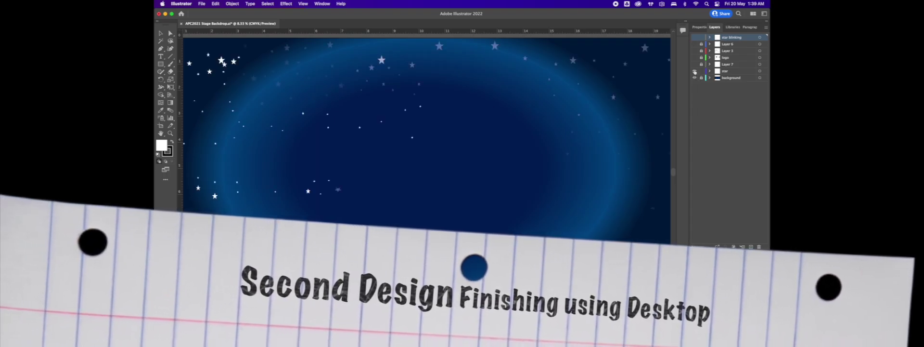
{"action": "left_click", "coordinate": [695, 64]}
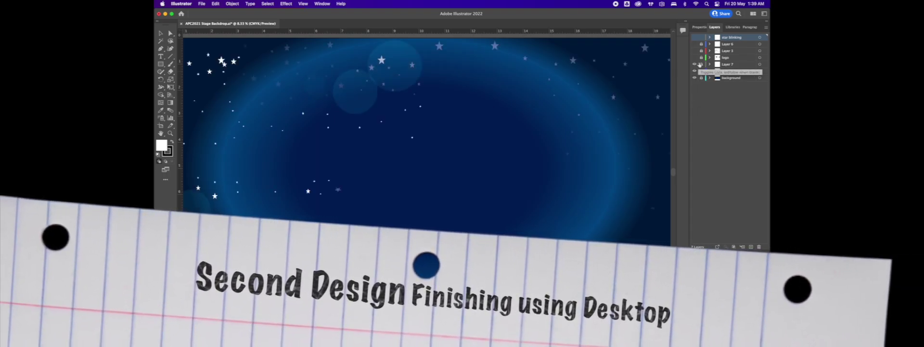
{"action": "left_click", "coordinate": [695, 57]}
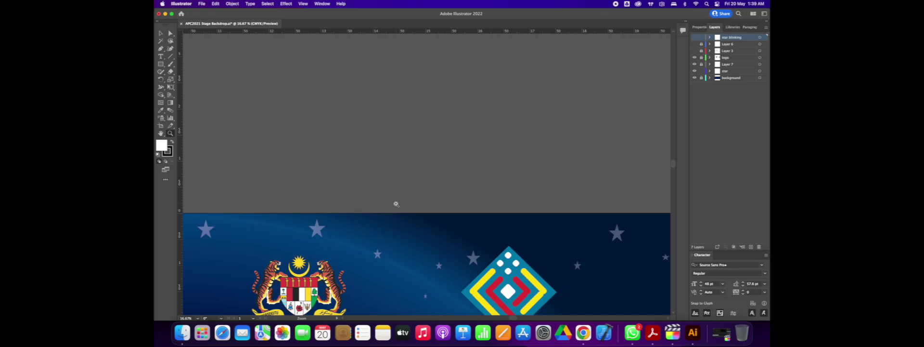
{"action": "scroll", "coordinate": [396, 204], "scroll_direction": "down", "scroll_amount": 5}
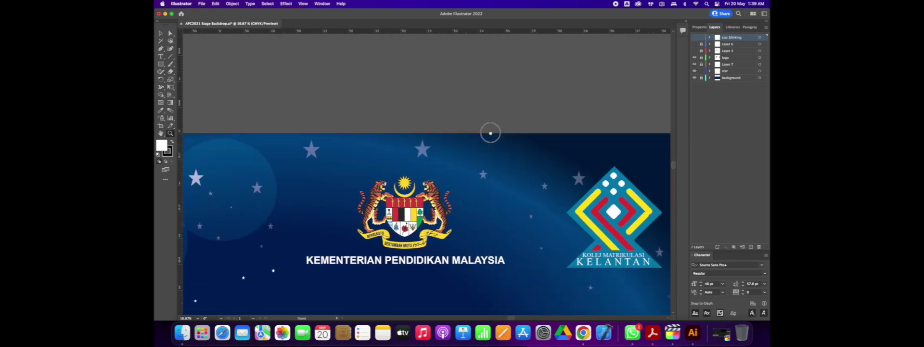
{"action": "scroll", "coordinate": [489, 132], "scroll_direction": "left", "scroll_amount": 5}
{"action": "key", "text": "super+equal"}
{"action": "scroll", "coordinate": [427, 169], "scroll_direction": "down", "scroll_amount": 2}
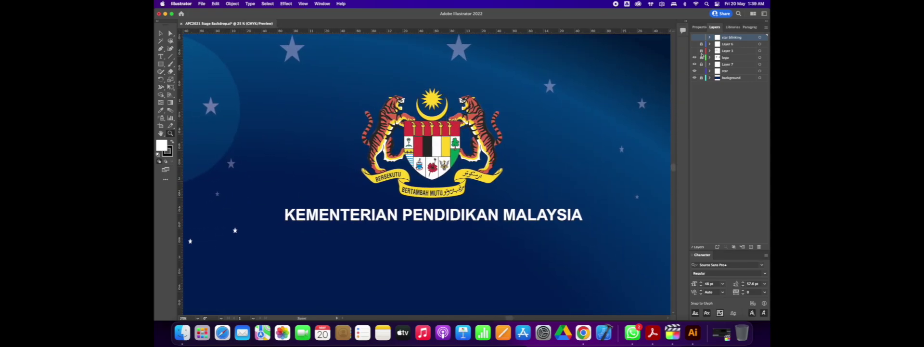
{"action": "left_click", "coordinate": [710, 58]}
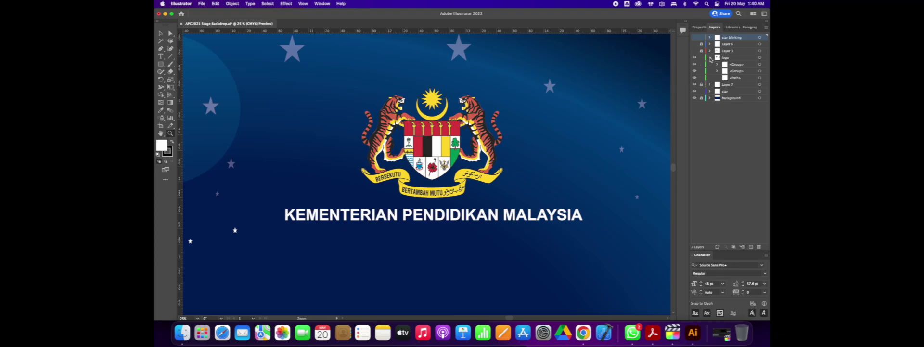
{"action": "key", "text": "a"}
{"action": "key", "text": "v"}
{"action": "left_click", "coordinate": [436, 151]}
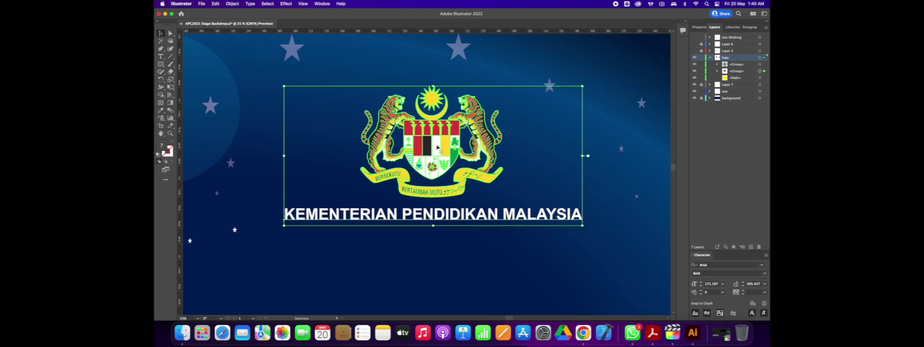
{"action": "left_click_drag", "start_coordinate": [441, 146], "coordinate": [466, 143]}
{"action": "key", "text": "ctrl+z"}
{"action": "left_click", "coordinate": [590, 109]}
{"action": "scroll", "coordinate": [481, 109], "scroll_direction": "right", "scroll_amount": 10}
{"action": "scroll", "coordinate": [434, 109], "scroll_direction": "left", "scroll_amount": 2}
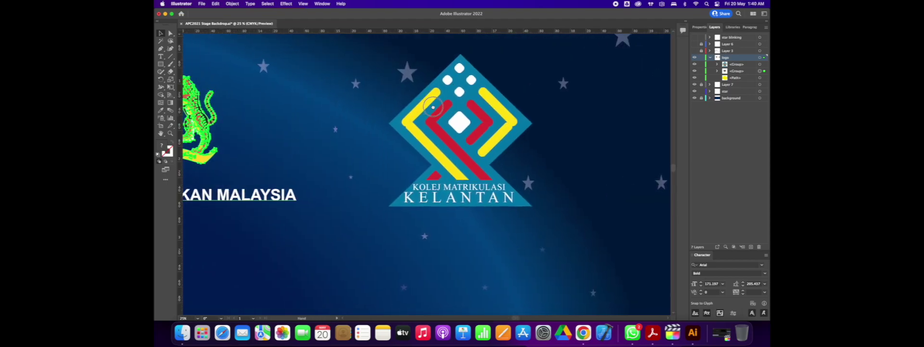
{"action": "left_click", "coordinate": [515, 130]}
{"action": "left_click", "coordinate": [561, 152]}
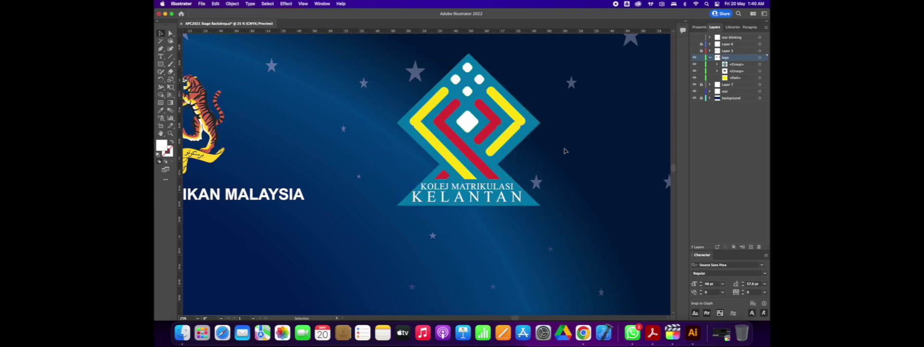
{"action": "left_click_drag", "start_coordinate": [365, 129], "coordinate": [516, 118]}
{"action": "scroll", "coordinate": [515, 118], "scroll_direction": "left", "scroll_amount": 3}
{"action": "scroll", "coordinate": [516, 118], "scroll_direction": "up", "scroll_amount": 2}
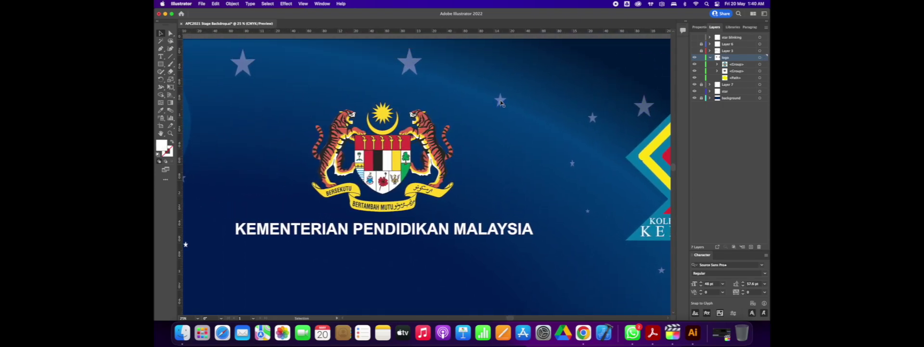
{"action": "left_click", "coordinate": [501, 101]}
{"action": "scroll", "coordinate": [416, 122], "scroll_direction": "left", "scroll_amount": 6}
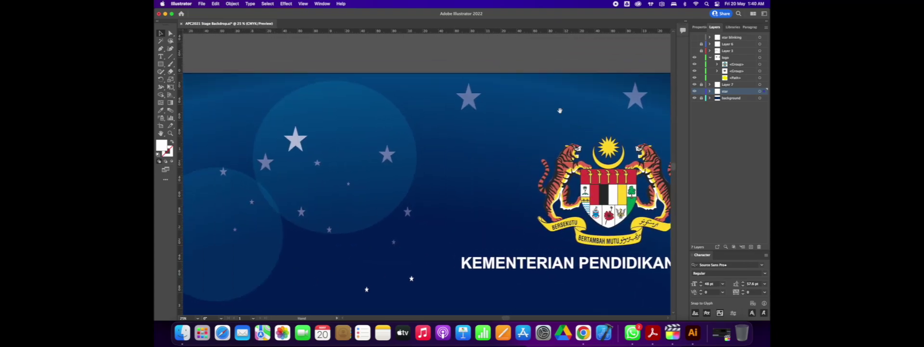
{"action": "scroll", "coordinate": [416, 122], "scroll_direction": "left", "scroll_amount": 3}
{"action": "left_click", "coordinate": [417, 118]}
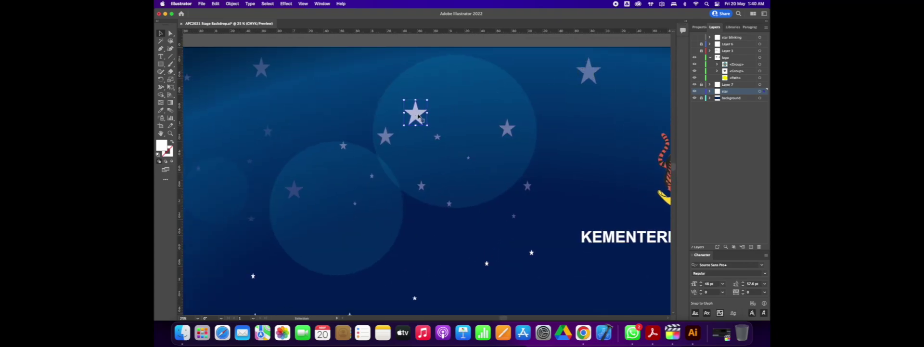
{"action": "left_click_drag", "start_coordinate": [344, 111], "coordinate": [435, 96]}
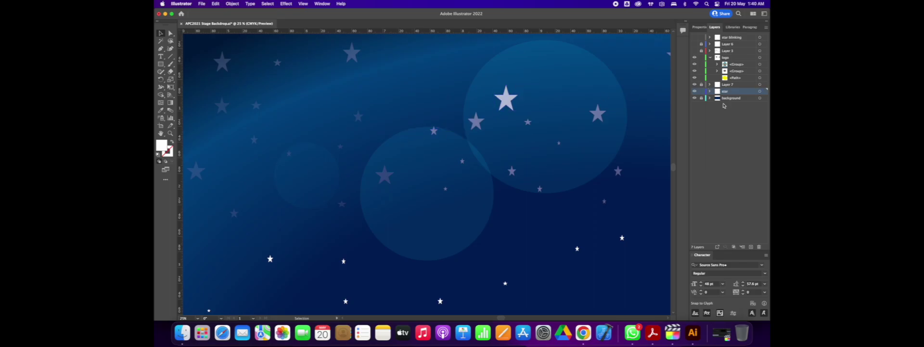
Show the APC emblem layer and zoom out to view the whole backdrop.
{"action": "left_click", "coordinate": [694, 50]}
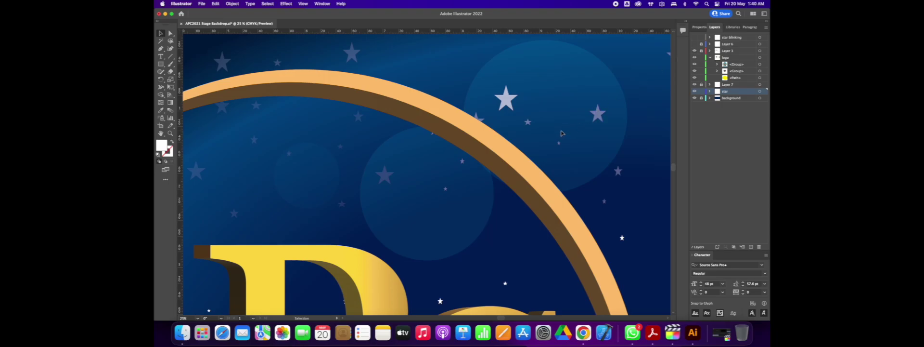
{"action": "key", "text": "super+minus"}
{"action": "key", "text": "super+minus"}
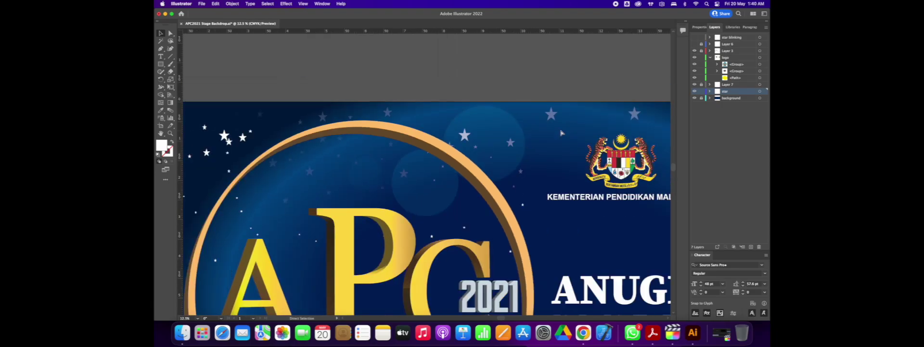
{"action": "key", "text": "super+minus"}
{"action": "scroll", "coordinate": [535, 146], "scroll_direction": "down", "scroll_amount": 5}
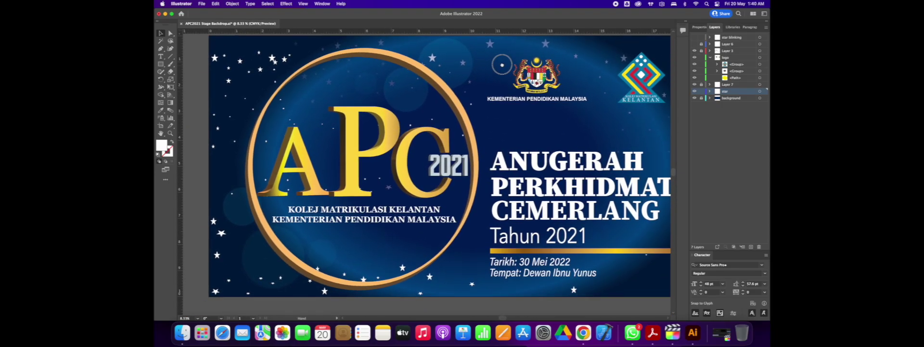
{"action": "left_click", "coordinate": [732, 52]}
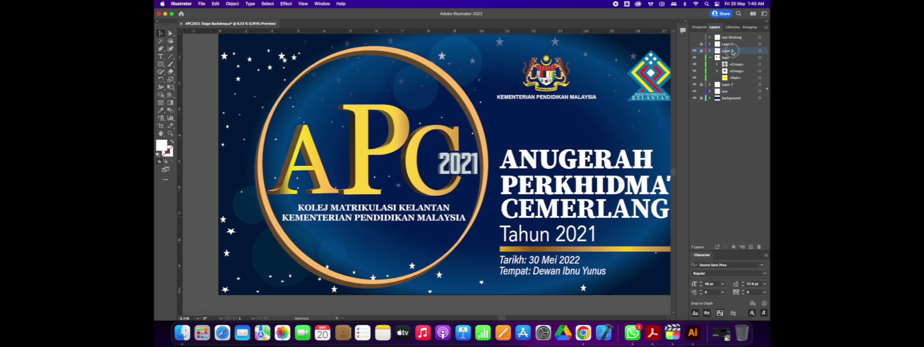
{"action": "left_click", "coordinate": [695, 51]}
Select the 3D gold letters A and P, testing a 3D rotation on A.
{"action": "left_click", "coordinate": [307, 151]}
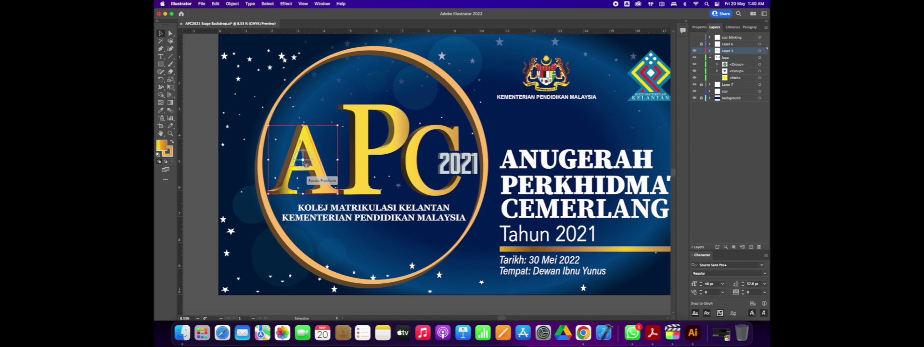
{"action": "left_click_drag", "start_coordinate": [302, 161], "coordinate": [303, 159]}
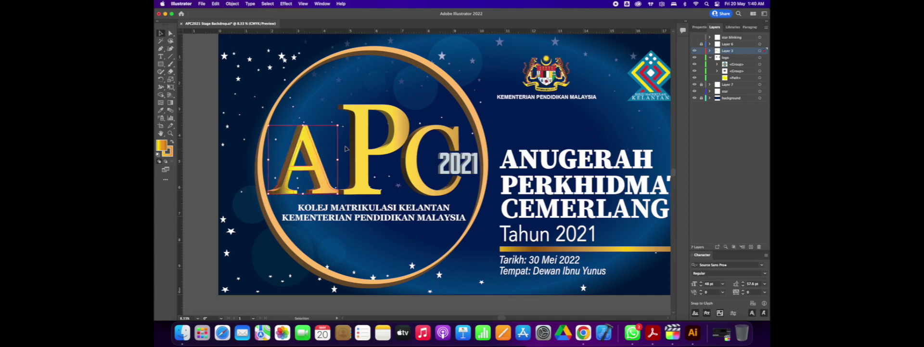
{"action": "left_click", "coordinate": [362, 150]}
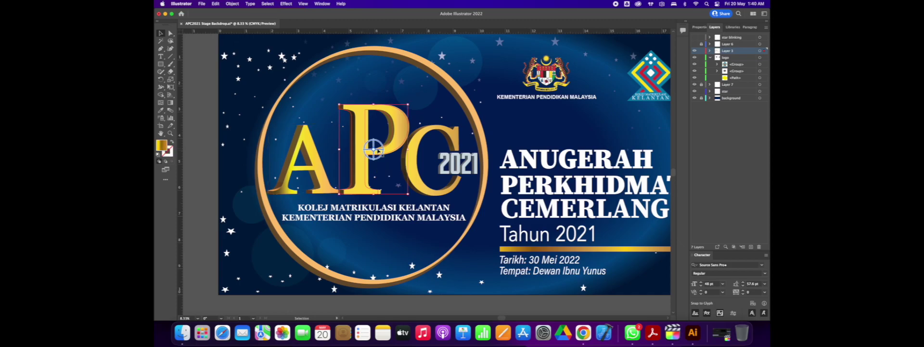
{"action": "left_click", "coordinate": [309, 160], "text": "shift"}
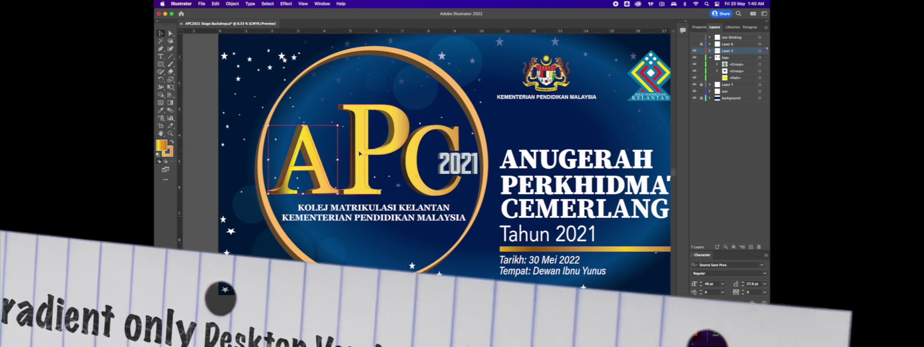
{"action": "left_click", "coordinate": [417, 159], "text": "shift"}
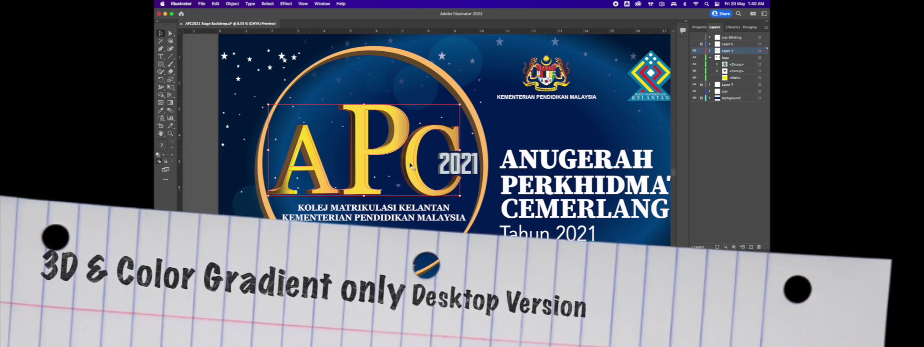
{"action": "left_click", "coordinate": [199, 47]}
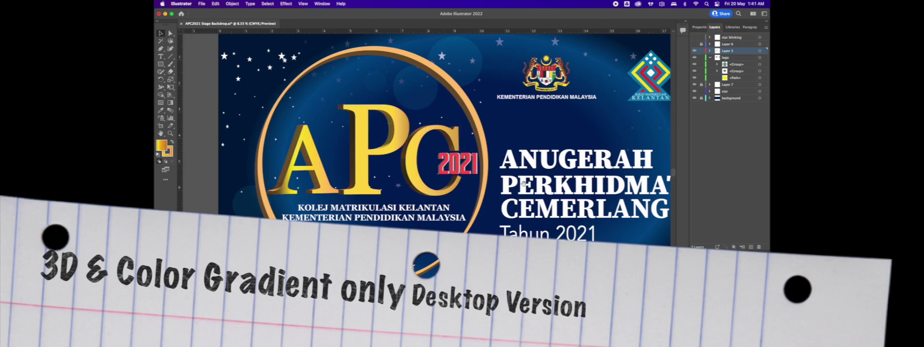
{"action": "scroll", "coordinate": [515, 171], "scroll_direction": "down", "scroll_amount": 3}
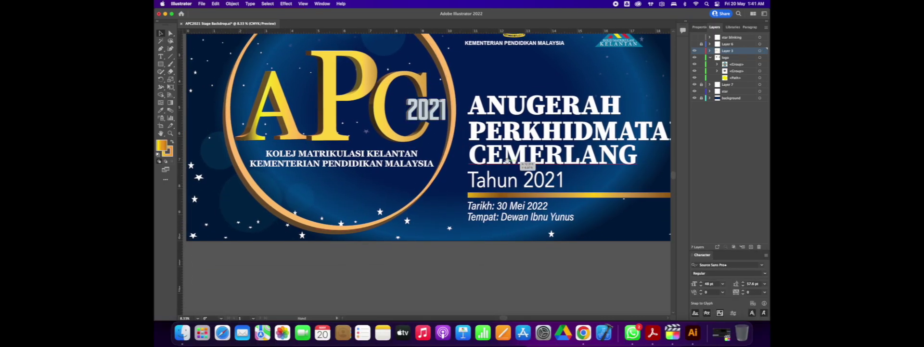
{"action": "mouse_move", "coordinate": [508, 160]}
{"action": "left_mouse_down"}
{"action": "mouse_move", "coordinate": [507, 226]}
{"action": "mouse_move", "coordinate": [519, 214]}
{"action": "left_mouse_up"}
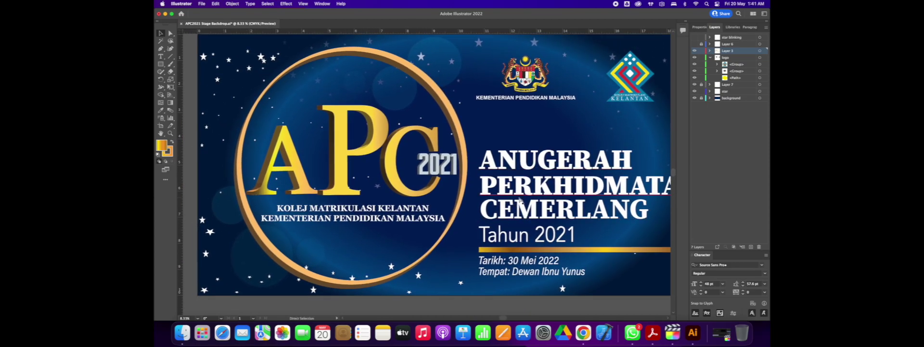
{"action": "key", "text": "super+minus"}
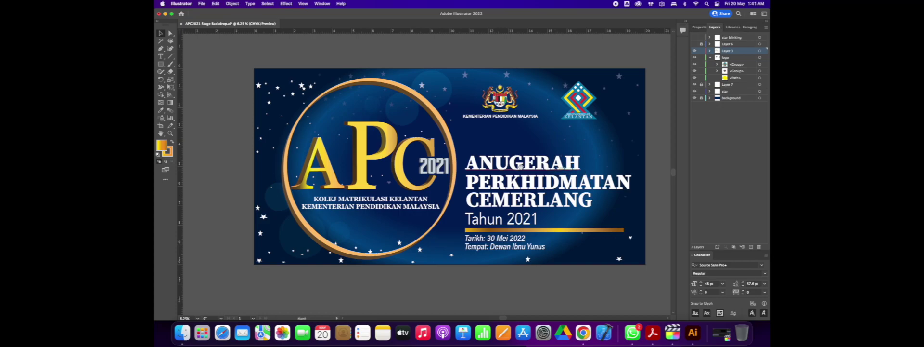
Show Layer 6 with the script Majlis title and the twinkling sparkle-star layer.
{"action": "left_click_drag", "start_coordinate": [521, 166], "coordinate": [514, 187]}
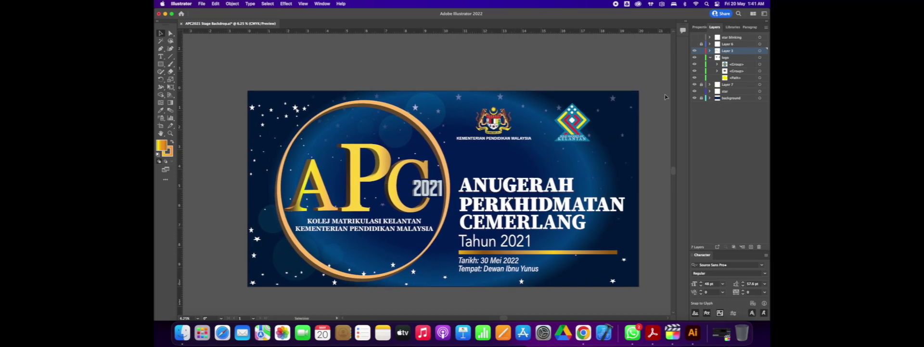
{"action": "left_click", "coordinate": [695, 44]}
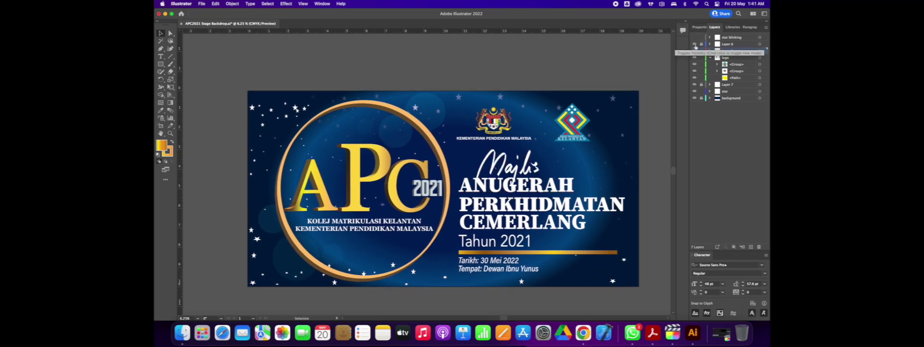
{"action": "left_click", "coordinate": [695, 37]}
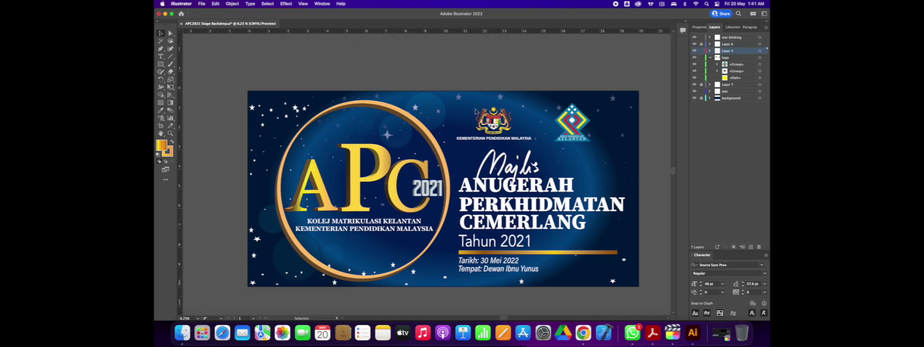
{"action": "left_click_drag", "start_coordinate": [462, 193], "coordinate": [453, 171]}
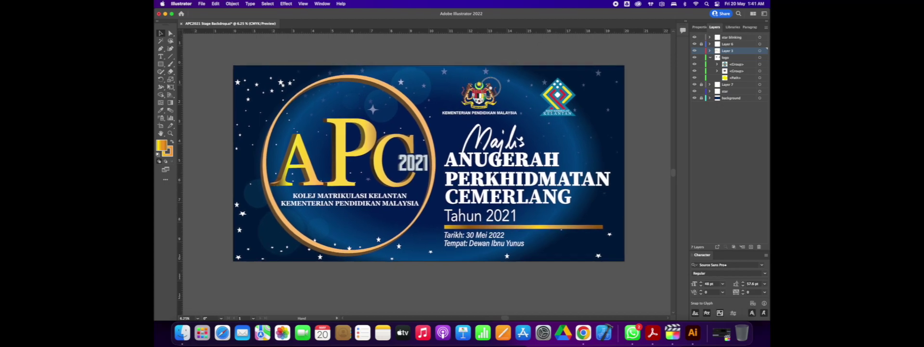